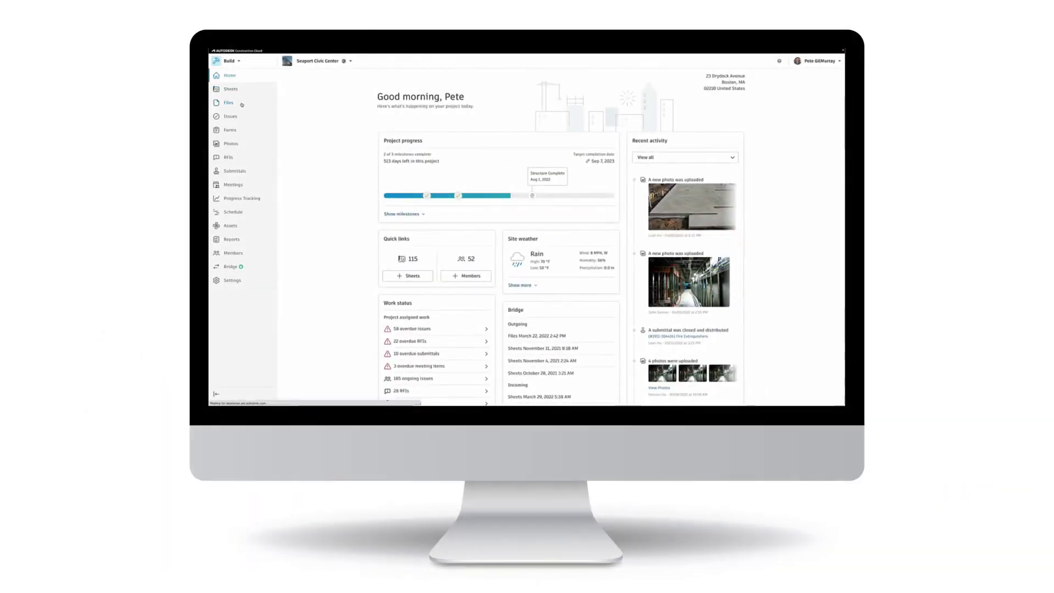
# Upload Office-Arch.rvt to the project Files folder beside the Seaport Civic Center model.
pyautogui.click(229, 102)
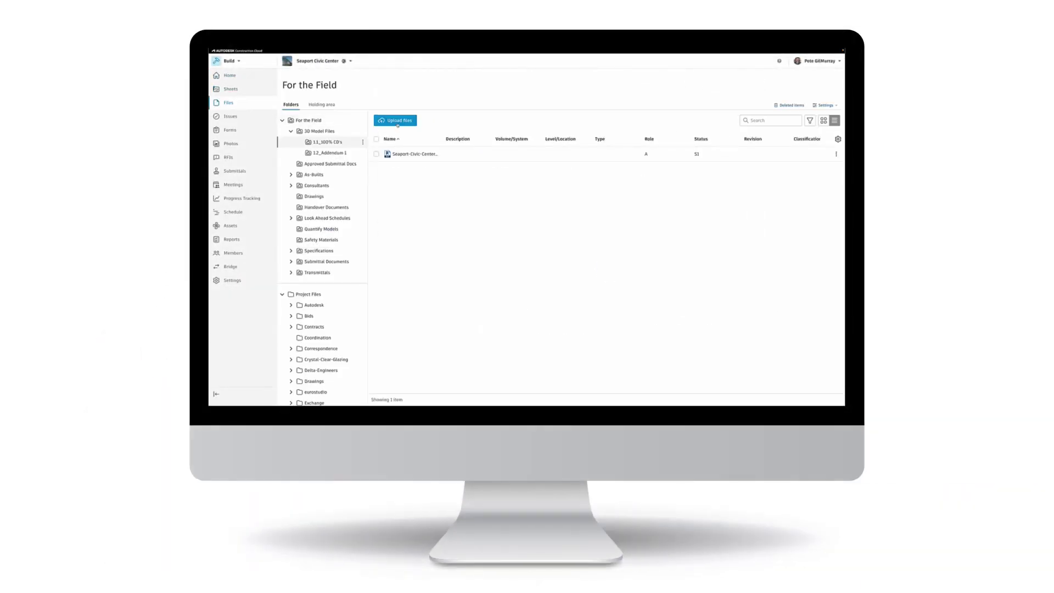
pyautogui.click(397, 123)
pyautogui.moveTo(716, 159); pyautogui.dragTo(560, 221)
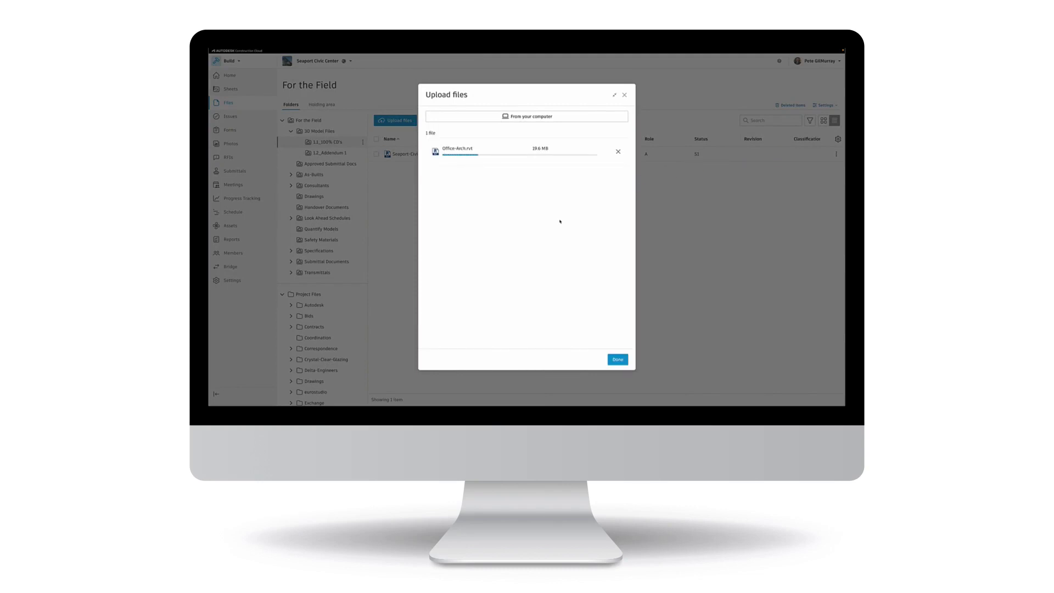
pyautogui.click(618, 359)
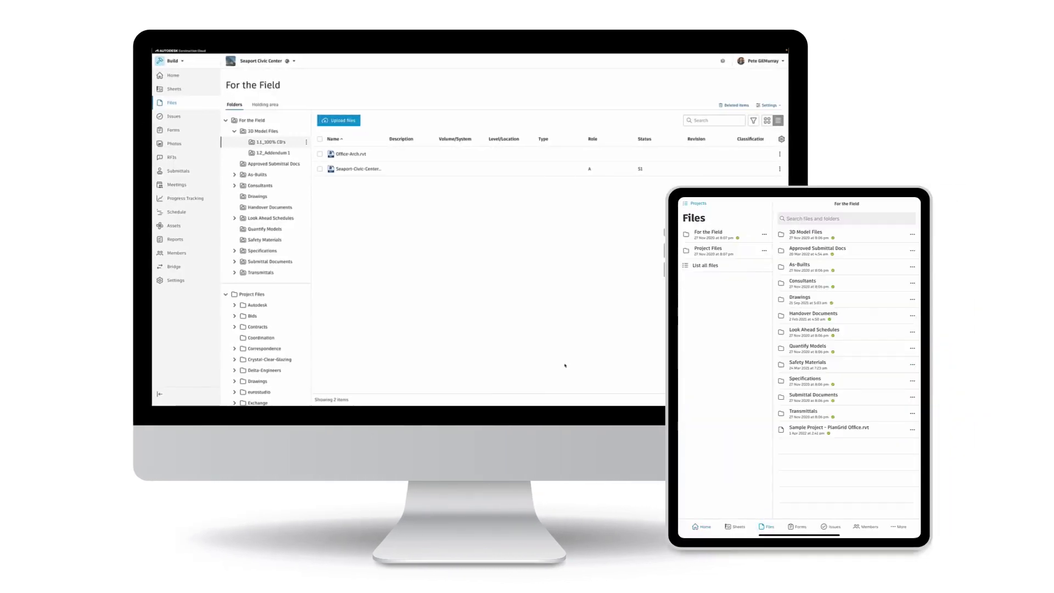